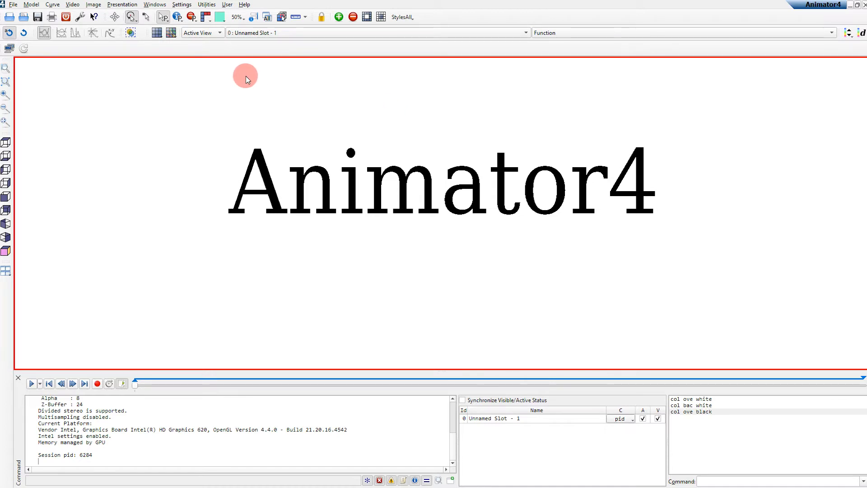
# Open the aPLI Reporting tool from the user report tools and enable the Perform SE analysis type.
pyautogui.click(231, 6)
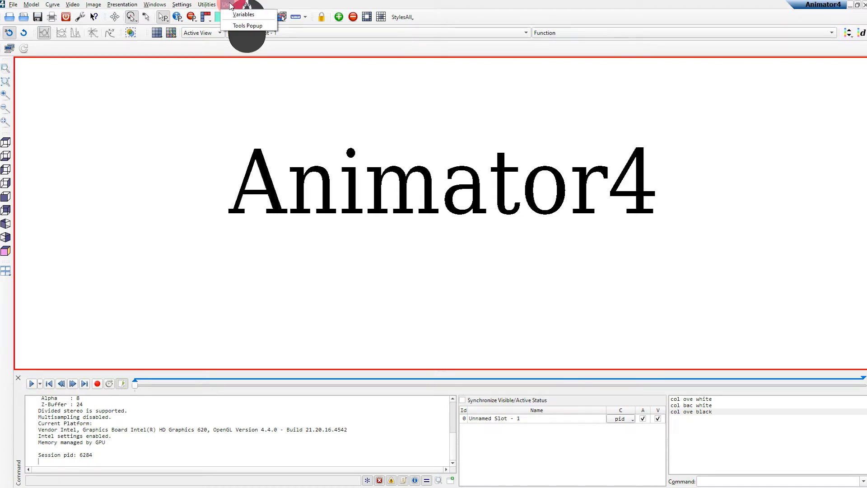
pyautogui.click(248, 26)
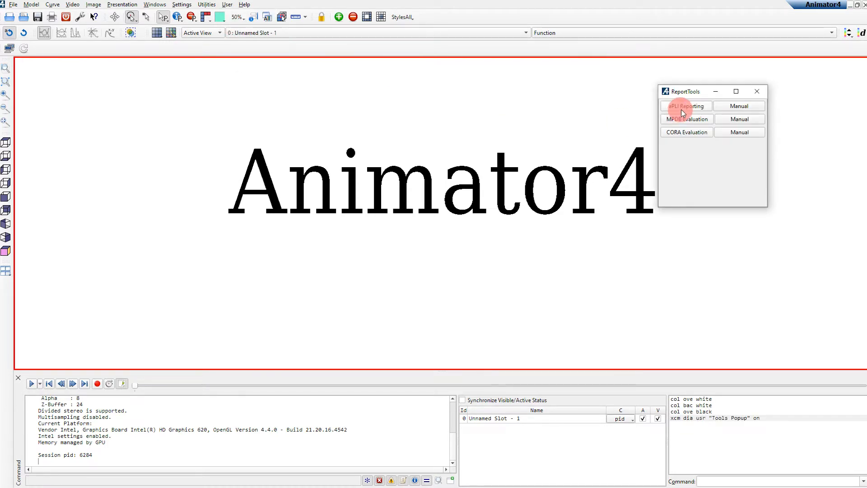
pyautogui.click(680, 108)
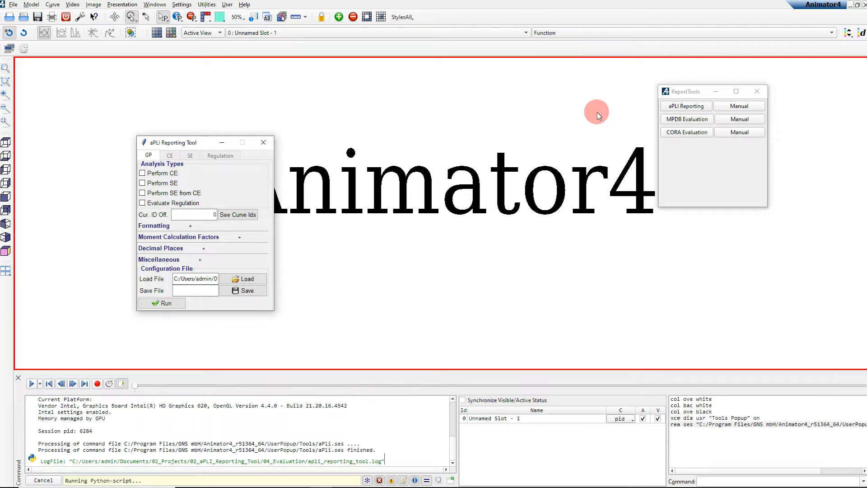
pyautogui.moveTo(196, 143); pyautogui.dragTo(136, 120)
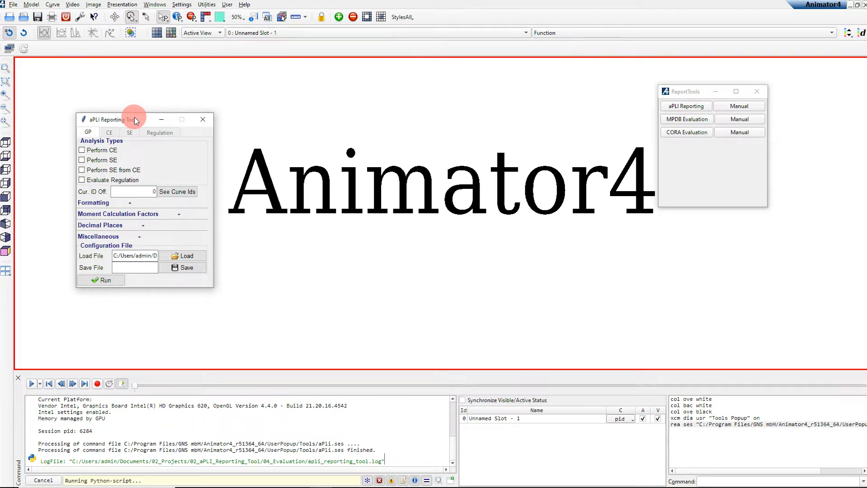
pyautogui.click(95, 161)
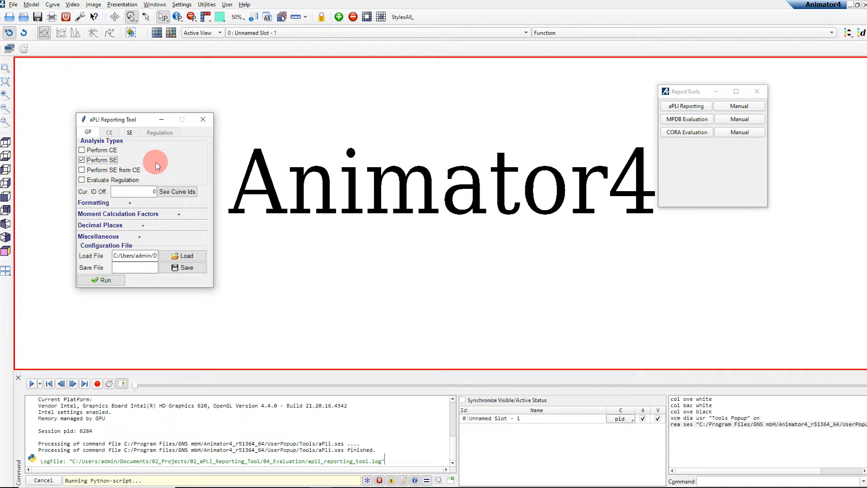
# Review the general formatting, moment calculation factor, decimal place and miscellaneous settings of the reporting tool.
pyautogui.click(130, 203)
pyautogui.click(130, 203)
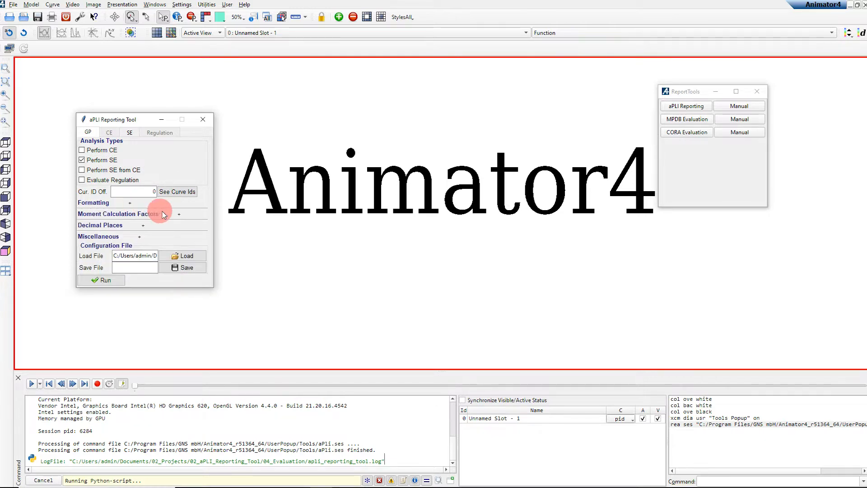
pyautogui.click(180, 213)
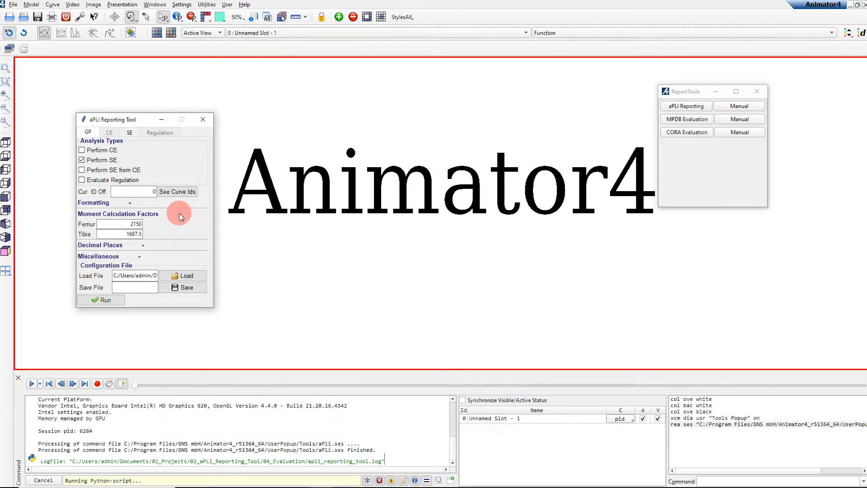
pyautogui.click(179, 213)
pyautogui.click(143, 225)
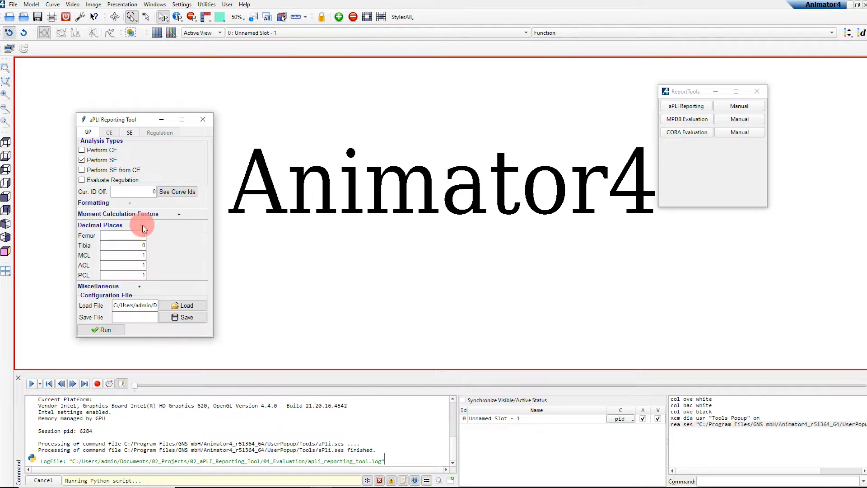
pyautogui.click(143, 226)
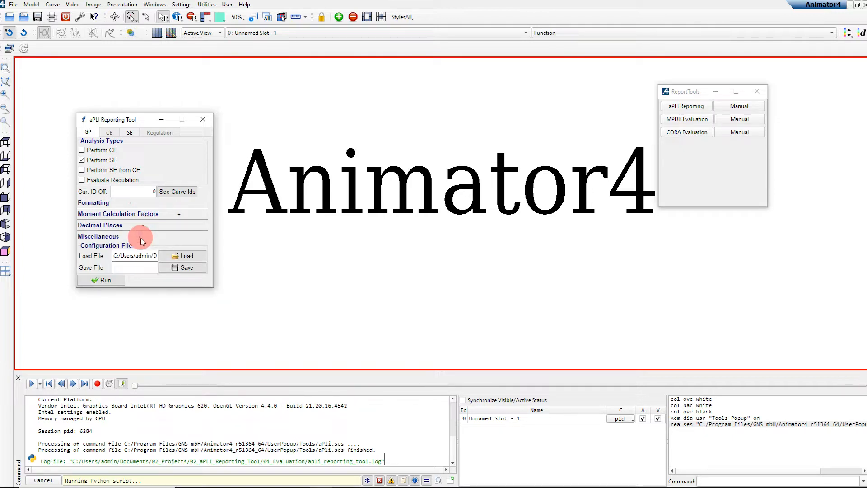
pyautogui.click(140, 237)
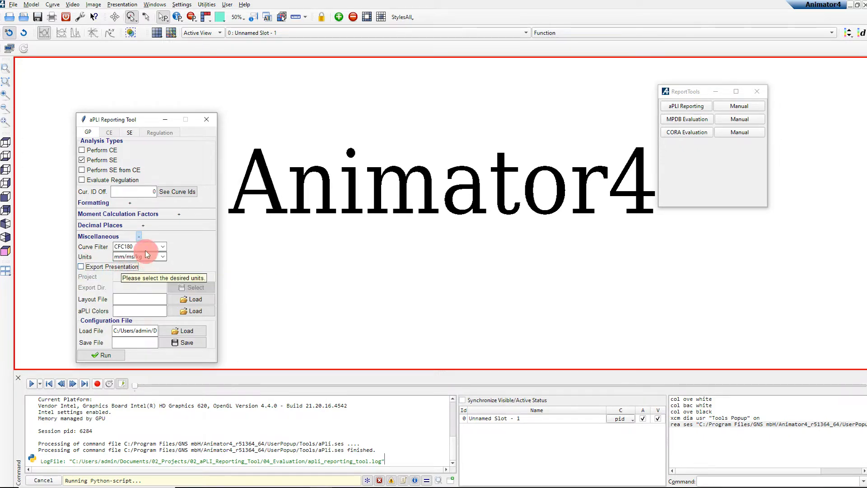
pyautogui.click(137, 236)
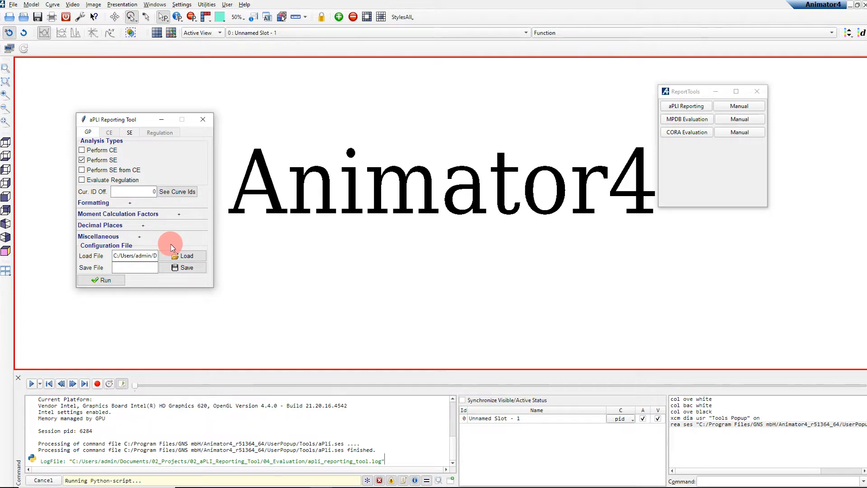
# Review the SE analysis settings for formatting and videos and for miscellaneous options.
pyautogui.click(130, 133)
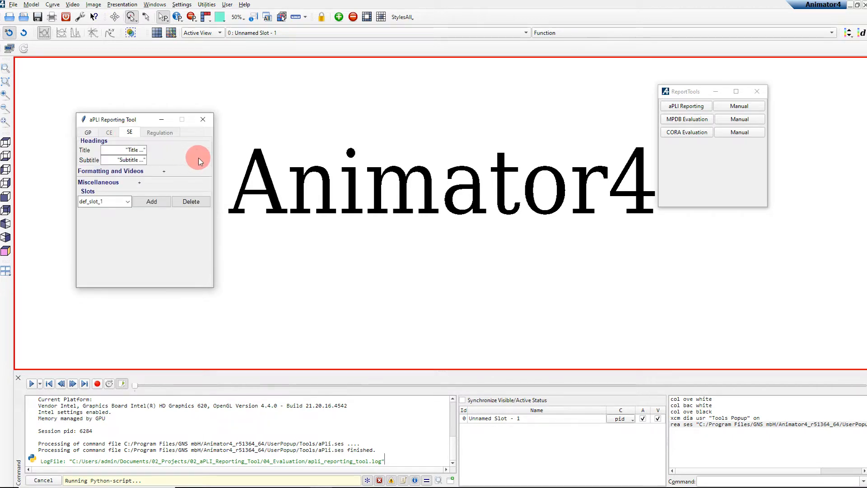
pyautogui.click(166, 172)
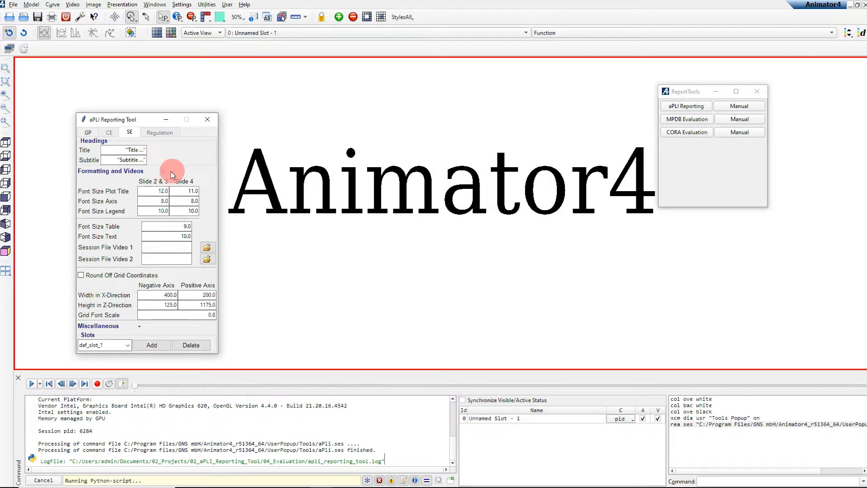
pyautogui.click(165, 173)
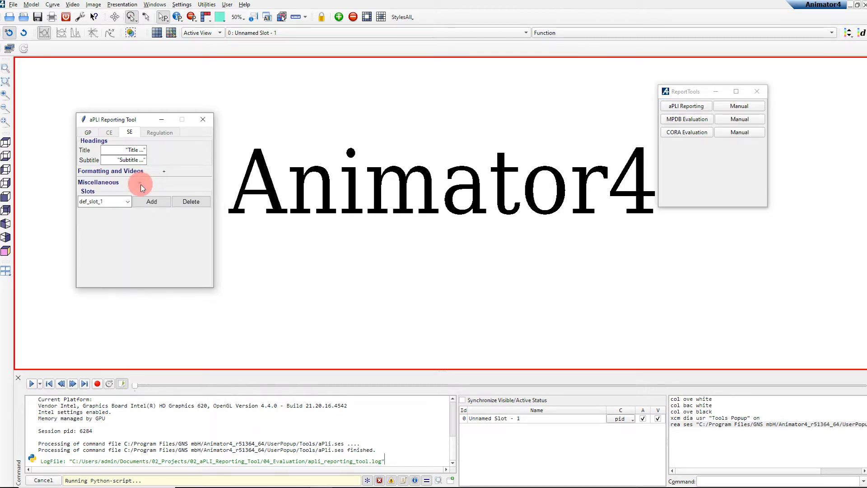
pyautogui.click(140, 185)
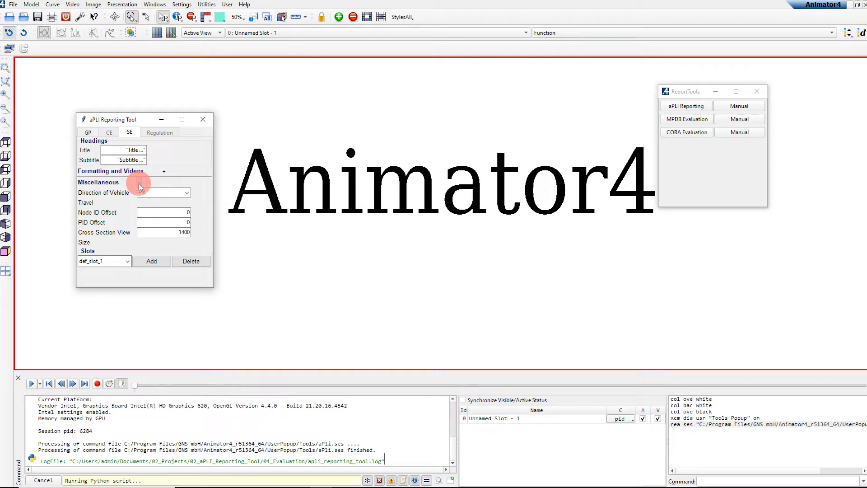
pyautogui.click(140, 184)
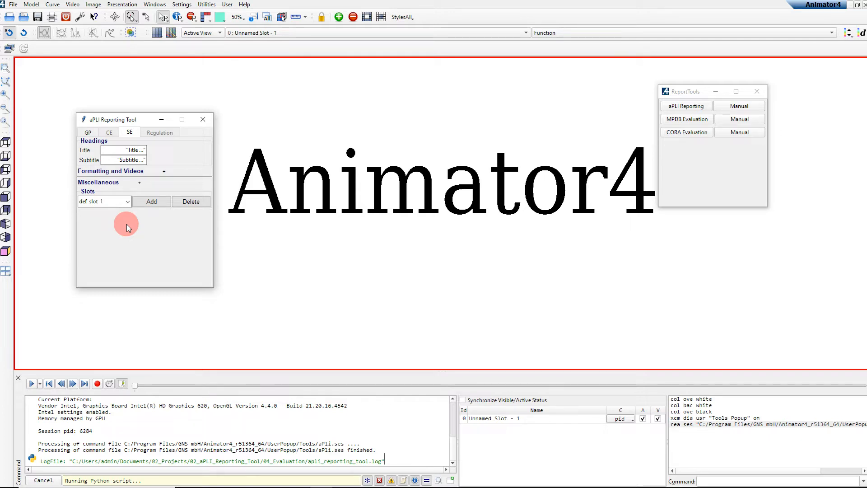
# Configure def_slot_1 with the Database4 interface and result directory ./RUN_01, and save the slot data.
pyautogui.click(126, 202)
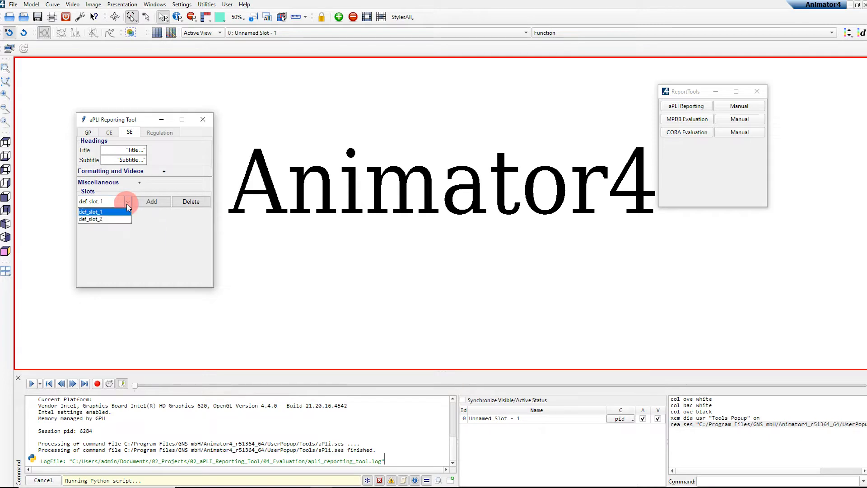
pyautogui.click(109, 211)
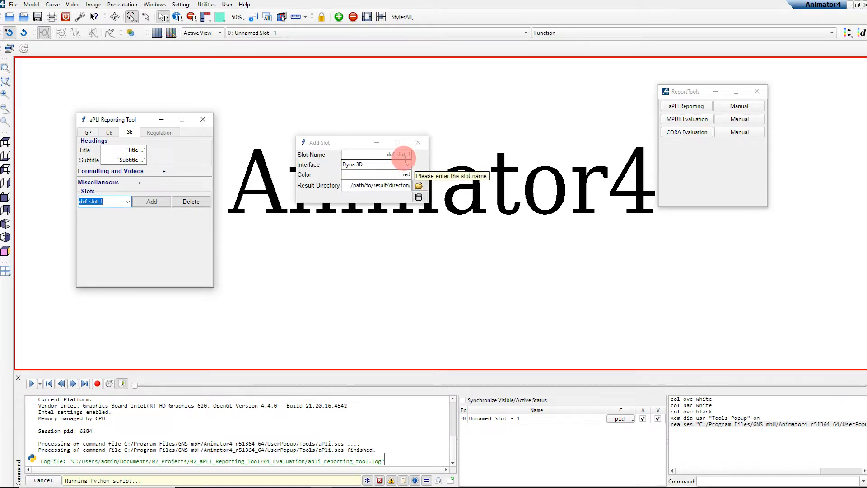
pyautogui.click(407, 164)
pyautogui.click(386, 188)
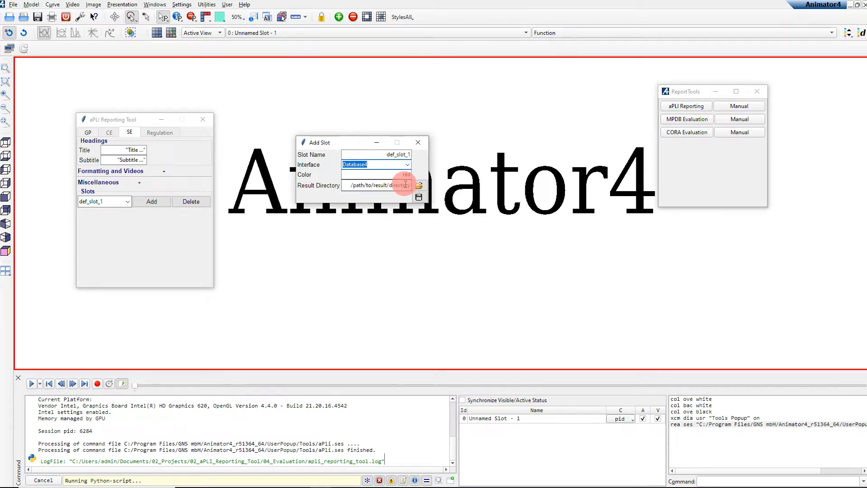
pyautogui.tripleClick(405, 183)
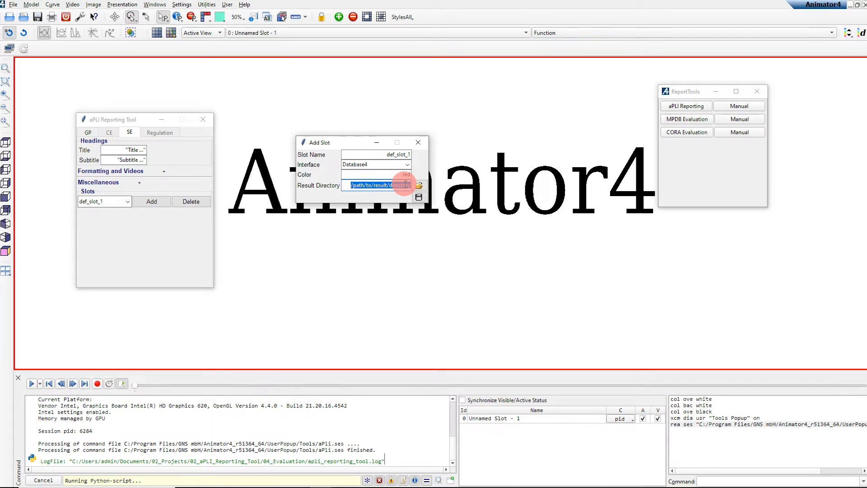
pyautogui.press('BackSpace')
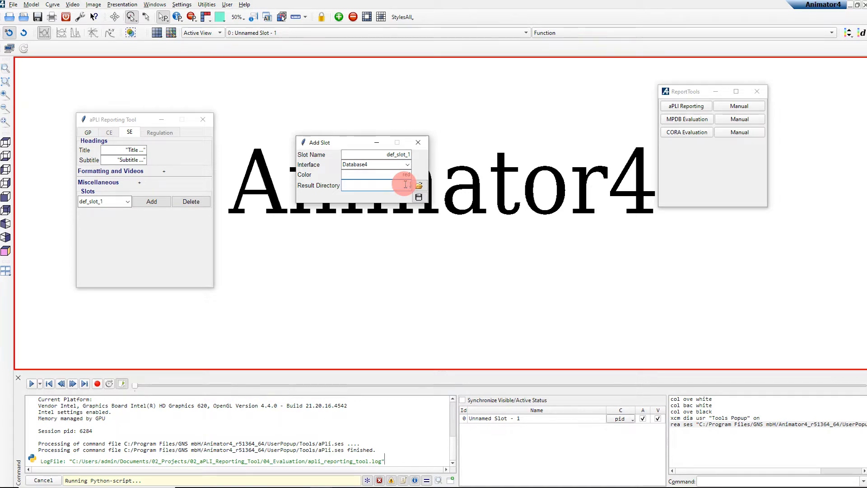
pyautogui.write('./RUN_01')
pyautogui.click(419, 197)
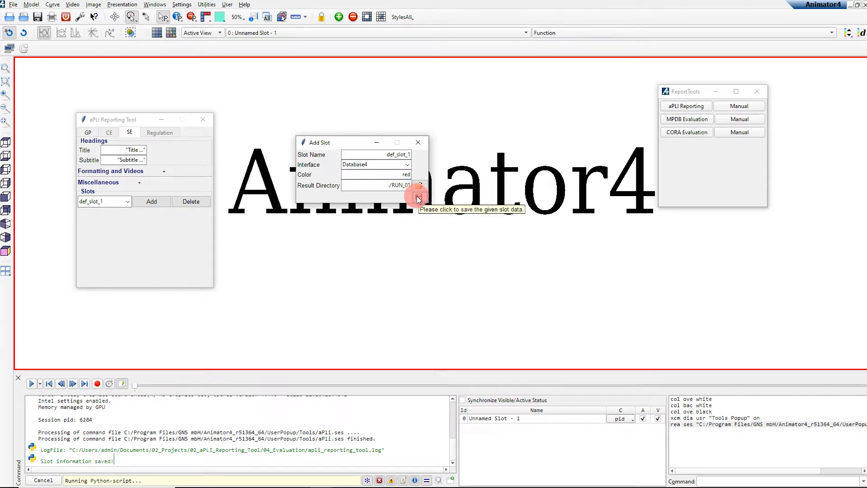
pyautogui.click(419, 142)
pyautogui.click(183, 260)
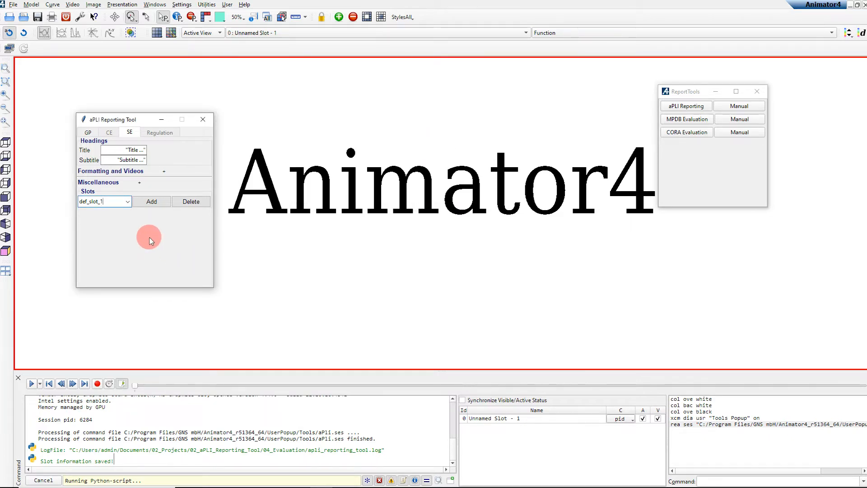
# Configure def_slot_2 with the Database4 interface and result directory ./RUN_02, and save the slot data.
pyautogui.click(127, 203)
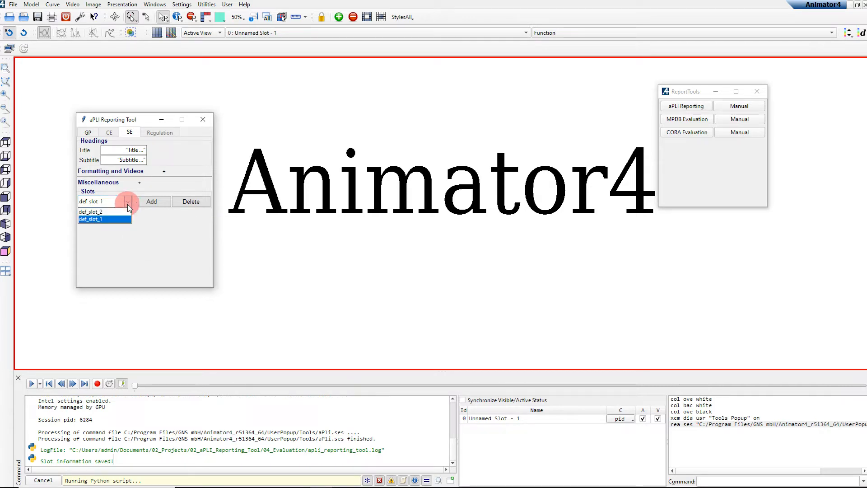
pyautogui.click(112, 211)
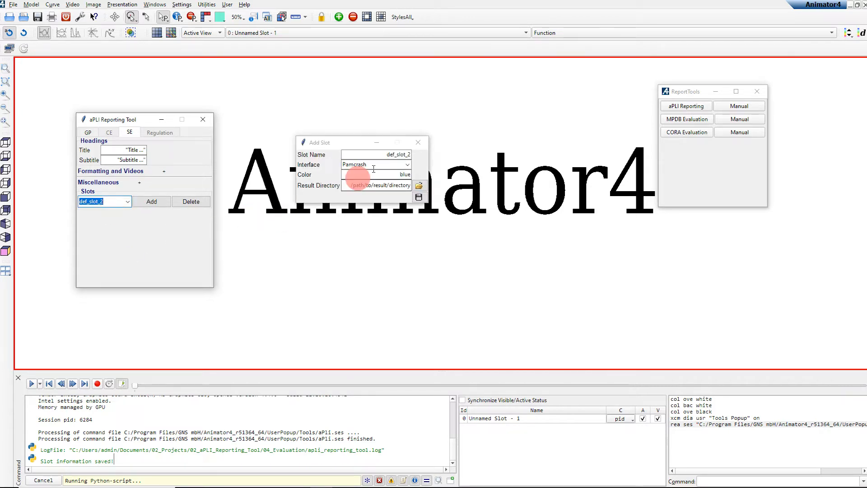
pyautogui.click(404, 164)
pyautogui.click(379, 188)
pyautogui.tripleClick(396, 185)
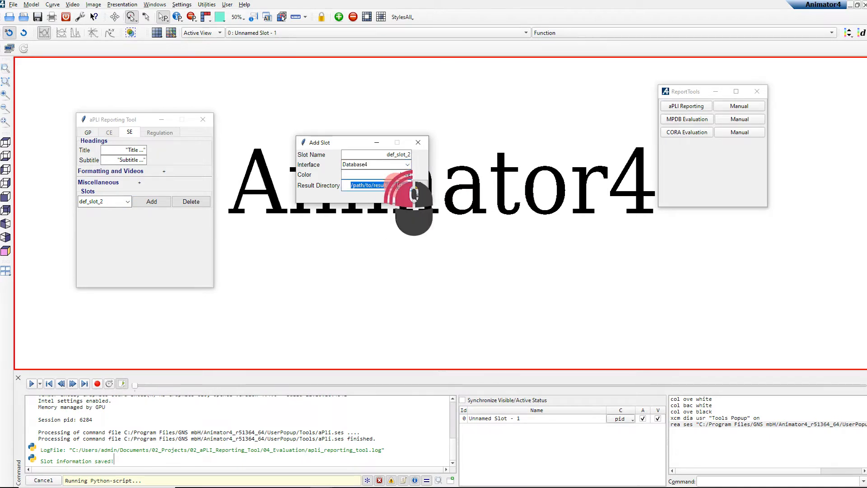
pyautogui.press('BackSpace')
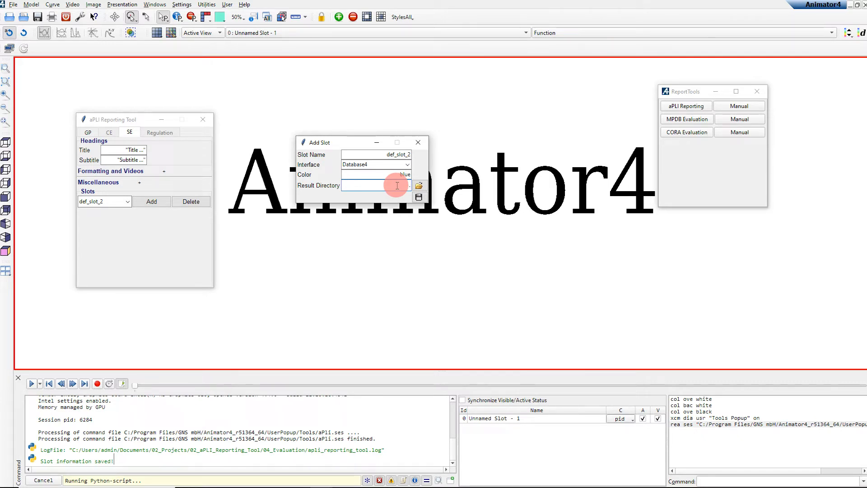
pyautogui.write('/RUN_02')
pyautogui.click(417, 199)
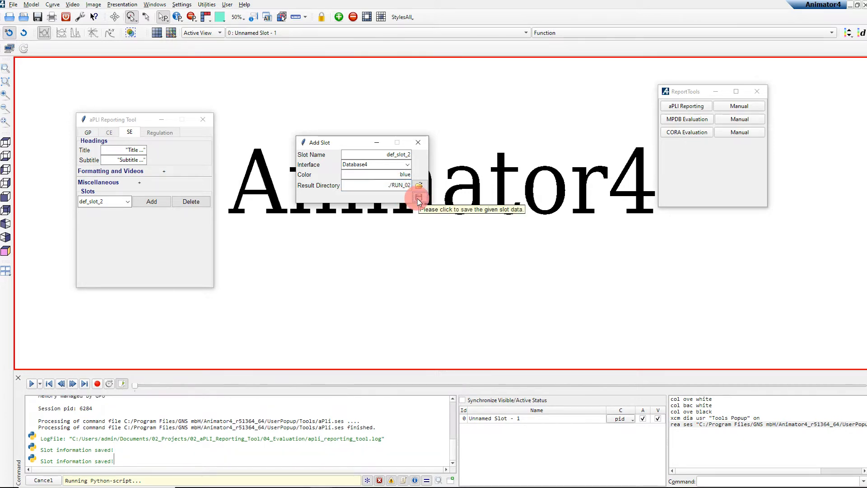
pyautogui.click(422, 145)
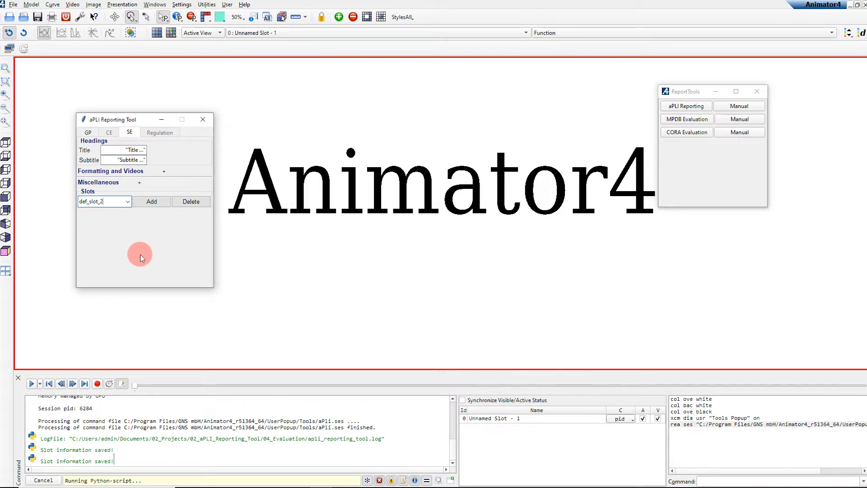
# Delete def_slot_2 from the SE slots and check the remaining slot list.
pyautogui.click(187, 202)
pyautogui.click(334, 154)
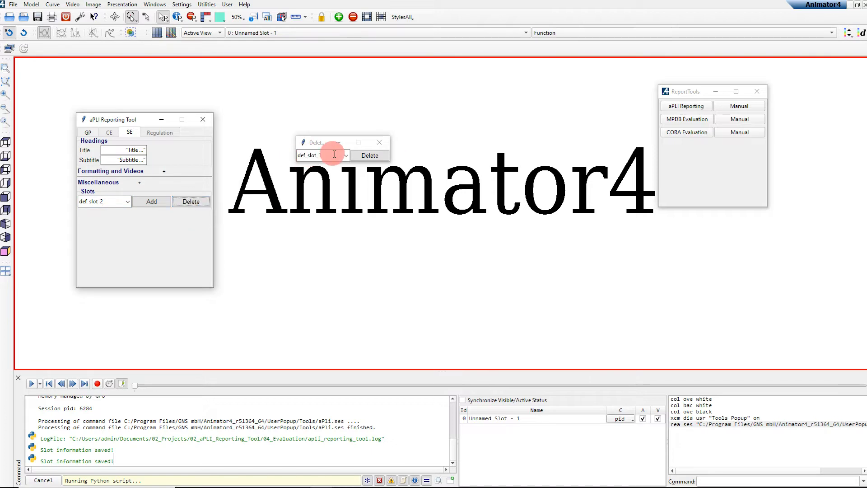
pyautogui.click(346, 155)
pyautogui.click(325, 173)
pyautogui.click(370, 156)
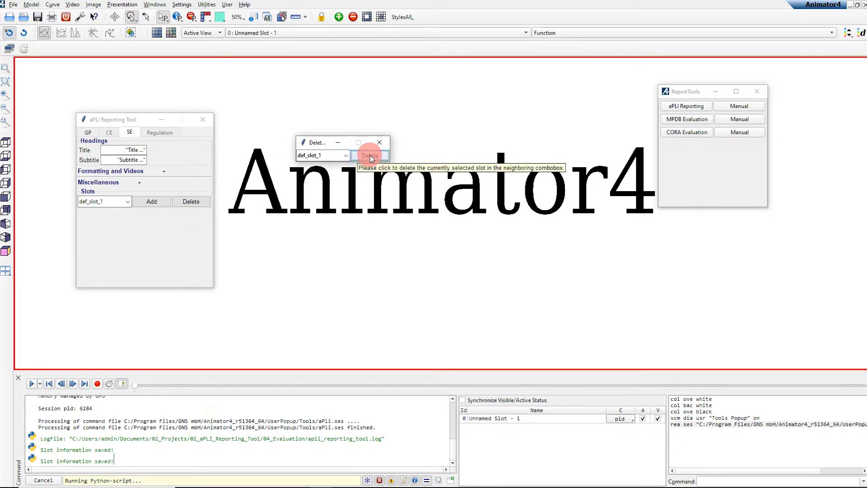
pyautogui.click(380, 142)
pyautogui.click(114, 274)
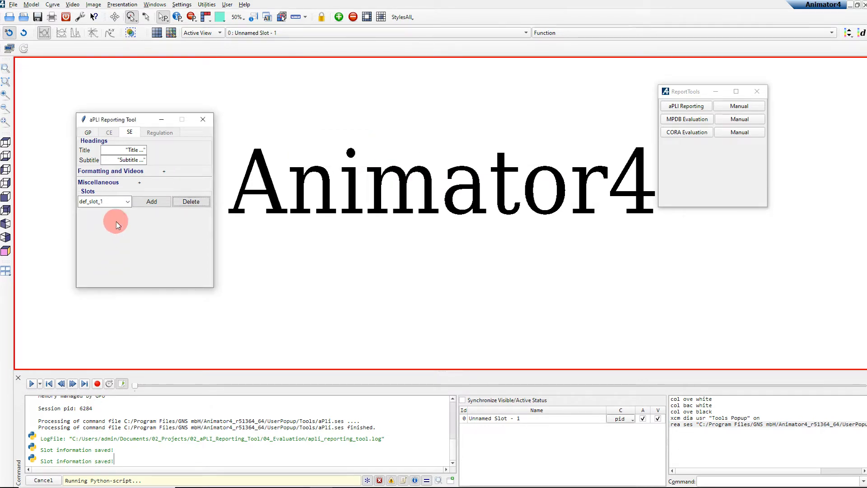
pyautogui.click(126, 205)
pyautogui.click(126, 205)
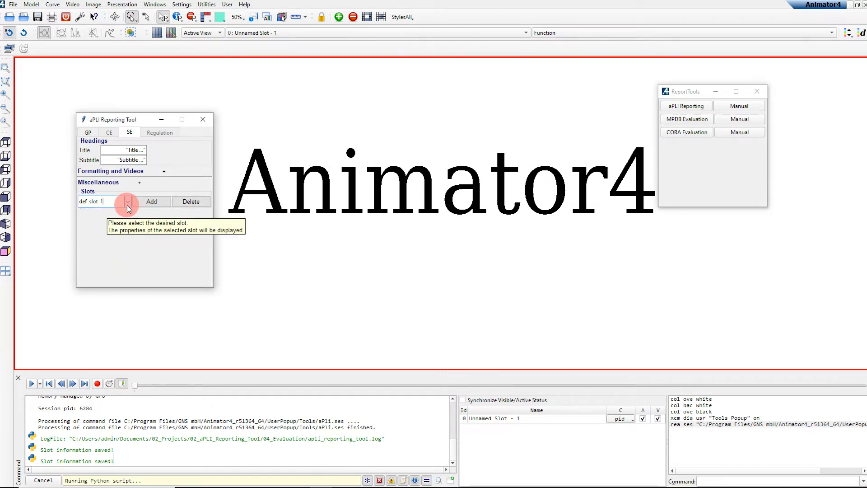
# Return to the general parameters and run the SE analysis to generate the report.
pyautogui.click(89, 133)
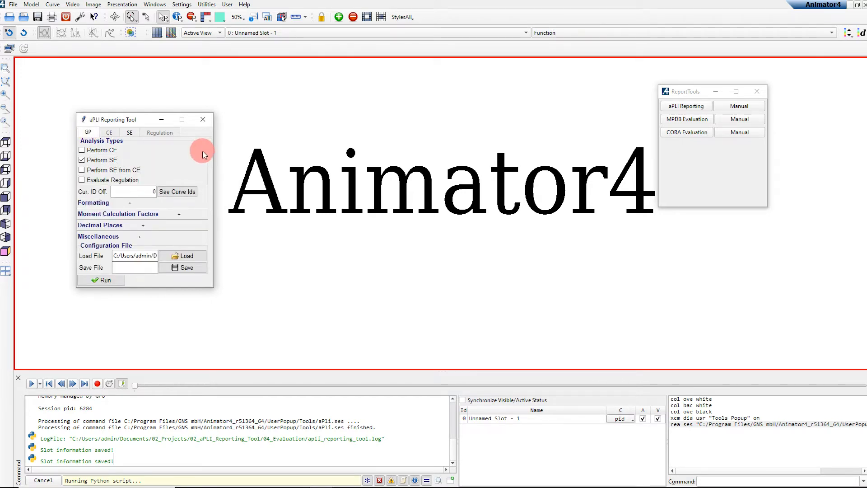
pyautogui.click(110, 280)
pyautogui.click(340, 166)
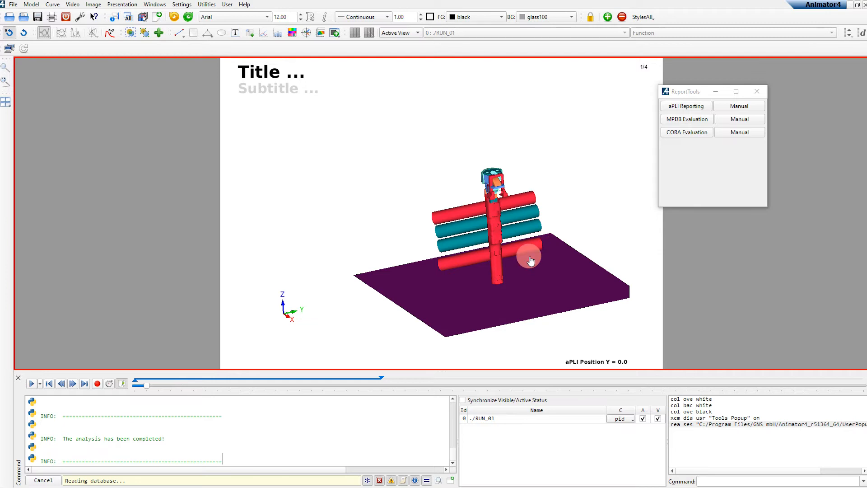
# Page through the generated SE report to examine the femur, ligament and tibia curves and the criteria table.
pyautogui.click(582, 245)
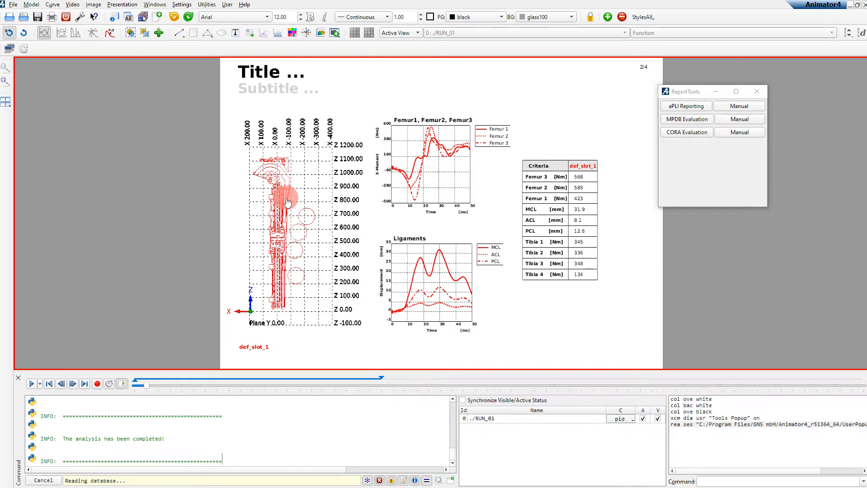
pyautogui.scroll(-1, 288, 201)
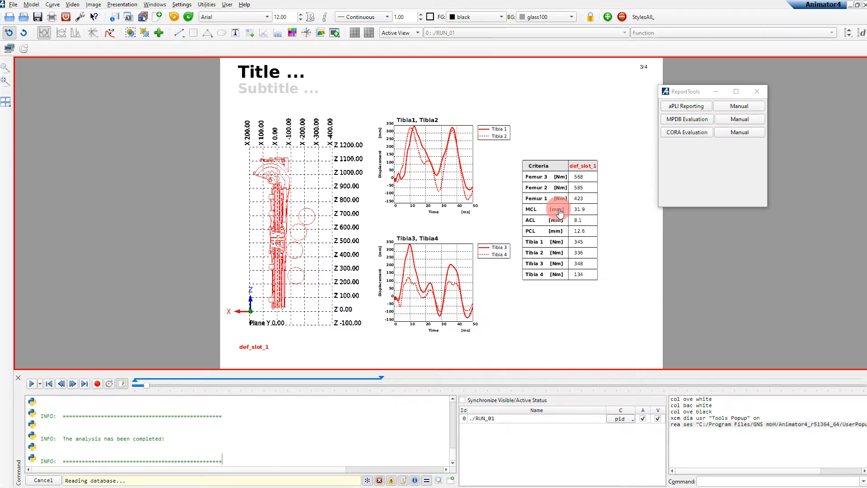
pyautogui.press('pagedown')
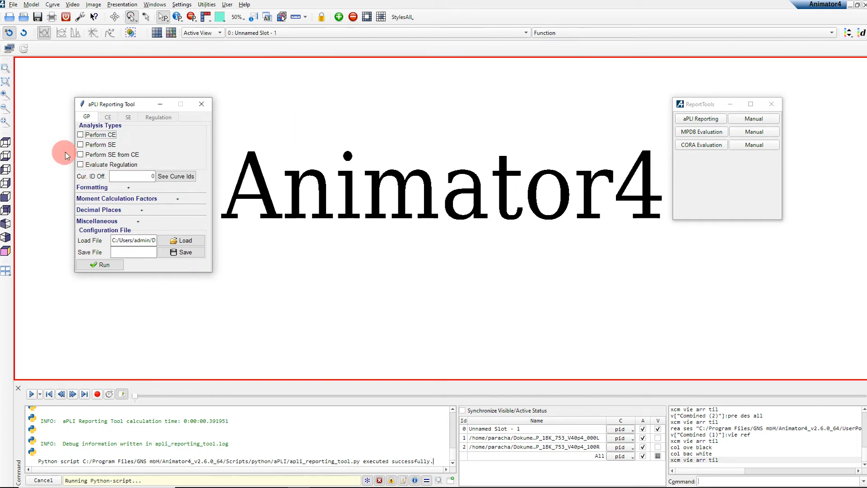
# Enable the CE analysis, examine both pages of the View 2 Combined report at full size, and return to the full-size model view.
pyautogui.click(81, 137)
pyautogui.click(9, 270)
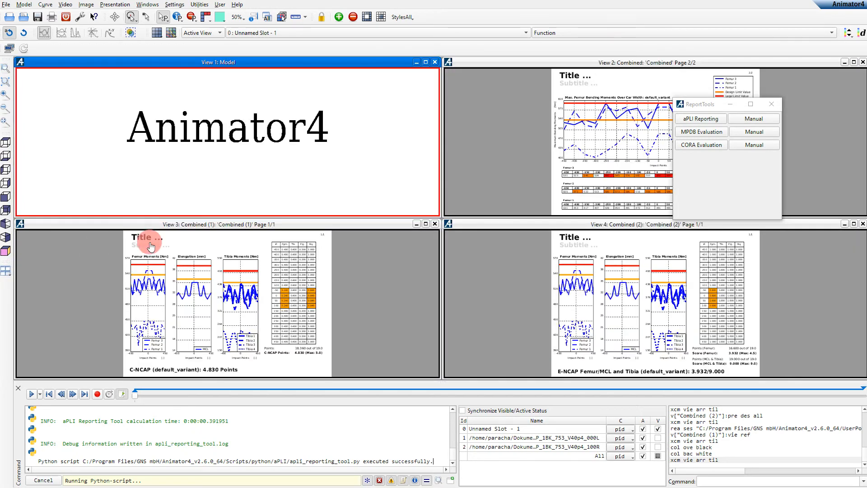
pyautogui.click(479, 162)
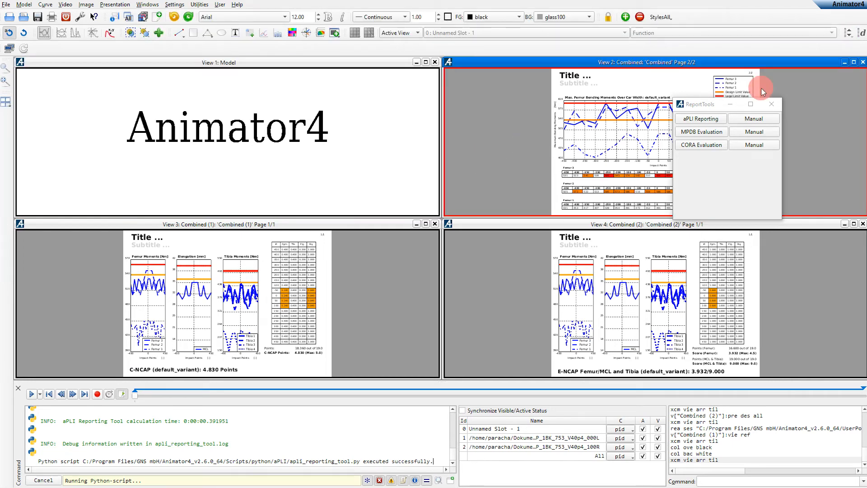
pyautogui.click(854, 64)
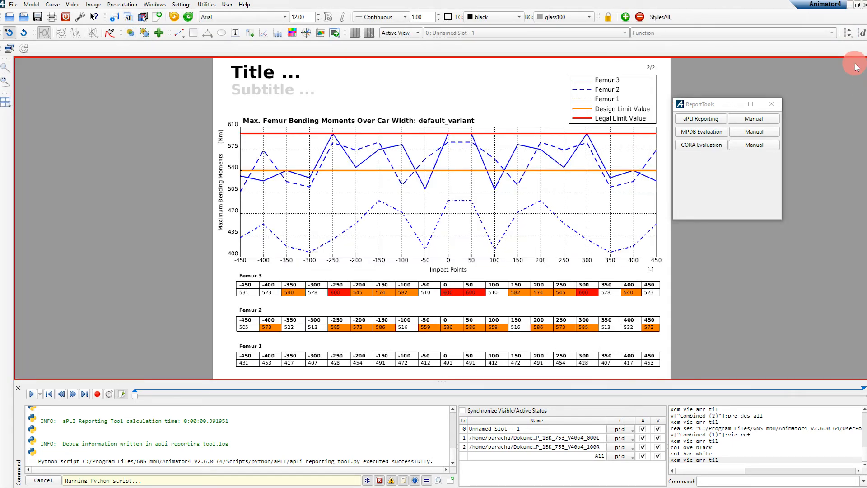
pyautogui.press('pageup')
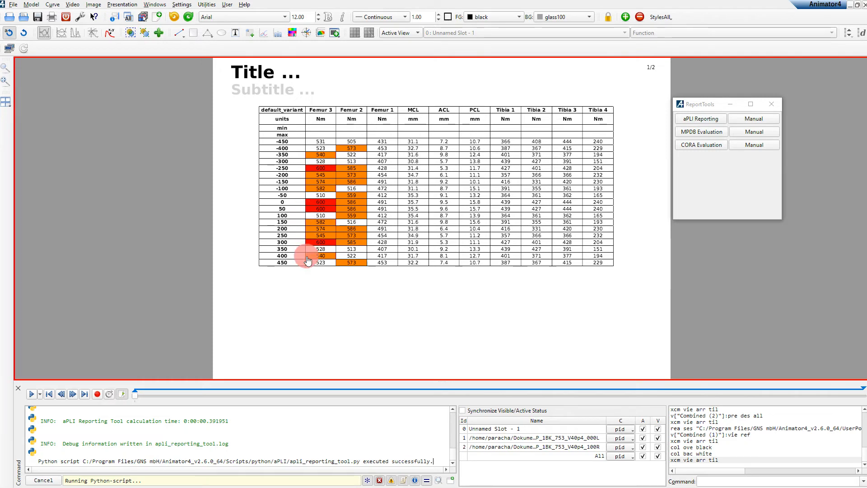
pyautogui.press('pagedown')
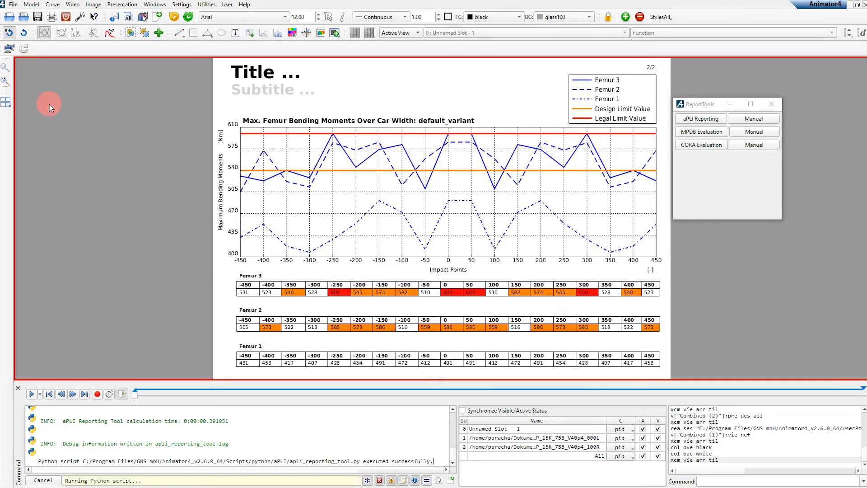
pyautogui.click(5, 101)
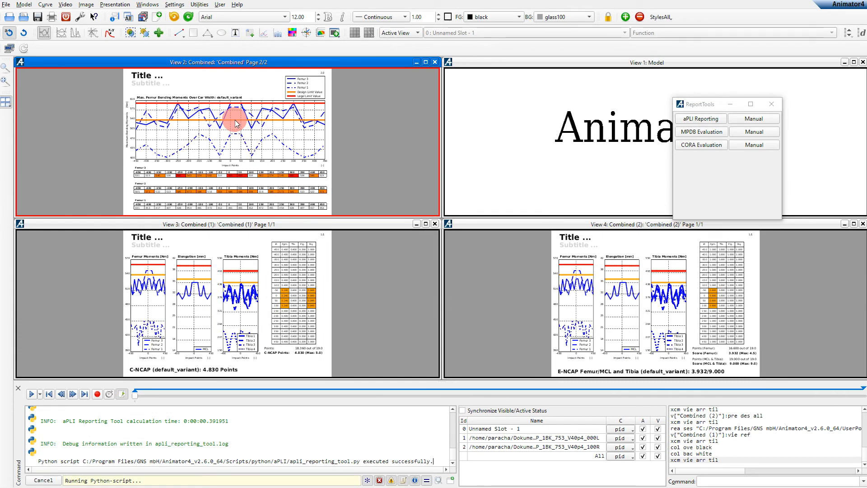
pyautogui.click(529, 132)
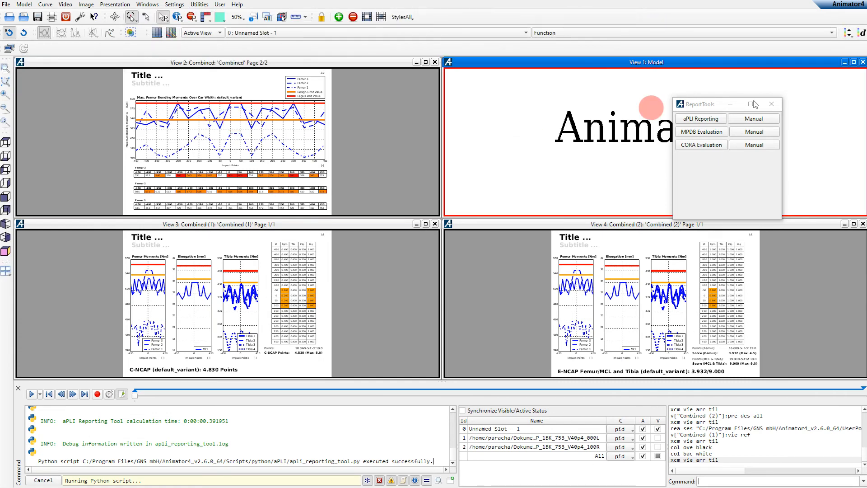
pyautogui.click(854, 63)
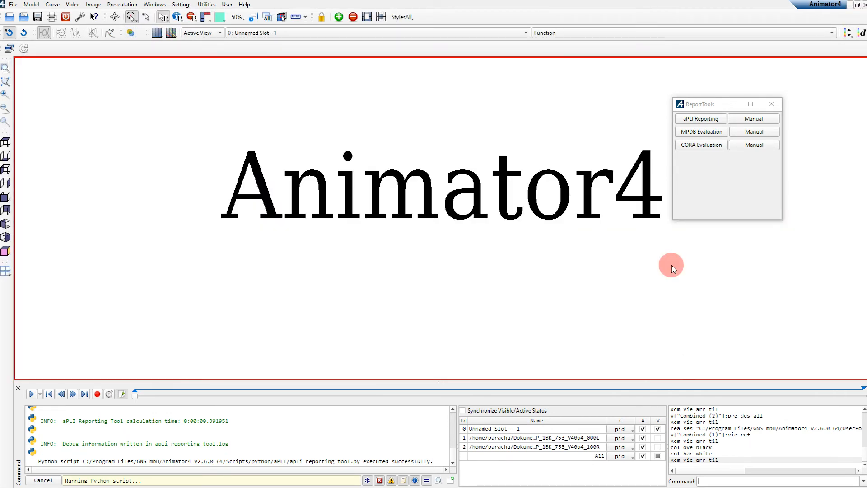
pyautogui.press('alt')
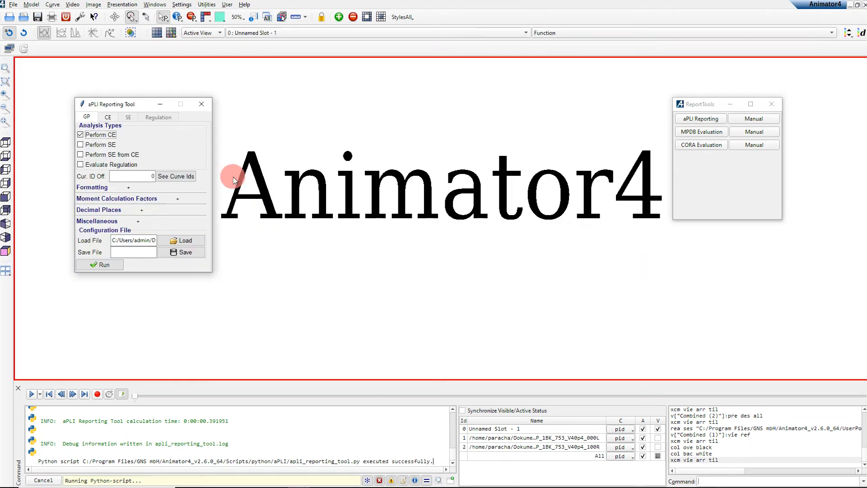
# Switch the analysis type from CE to SE from CE, and replace that with Evaluate Regulation alone.
pyautogui.click(109, 155)
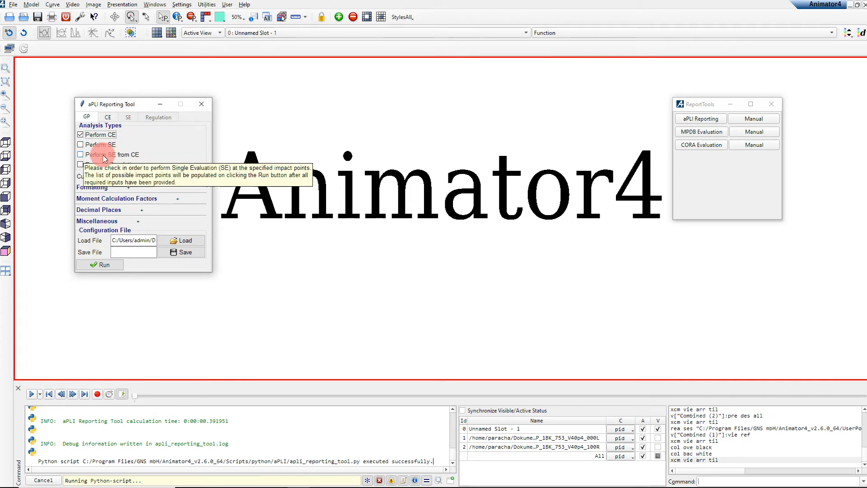
pyautogui.click(82, 136)
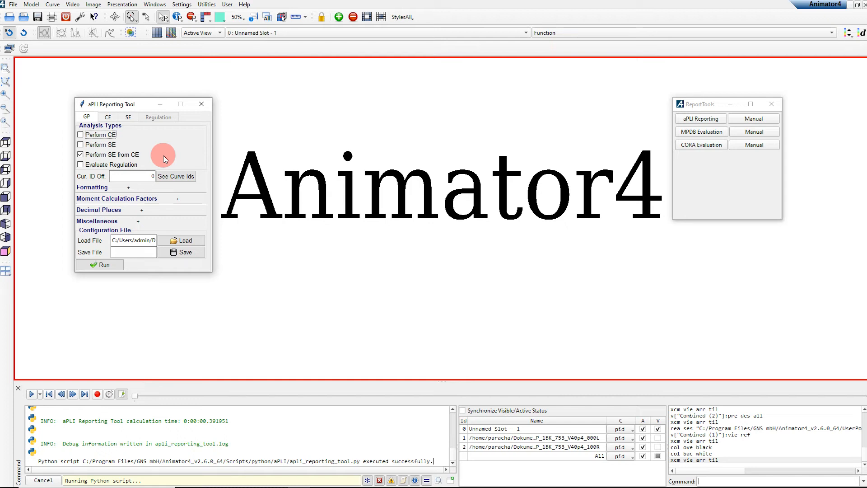
pyautogui.click(81, 154)
pyautogui.click(81, 166)
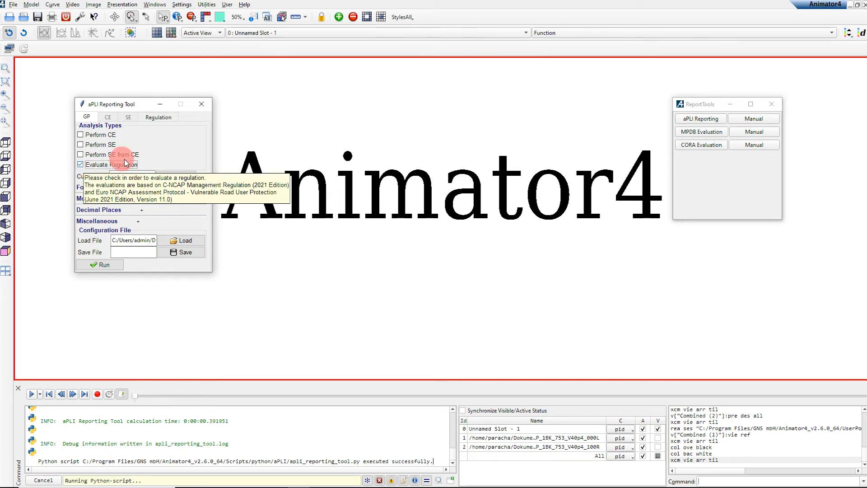
# Open the regulation settings and check the available regulation types, keeping C-NCAP selected.
pyautogui.click(158, 117)
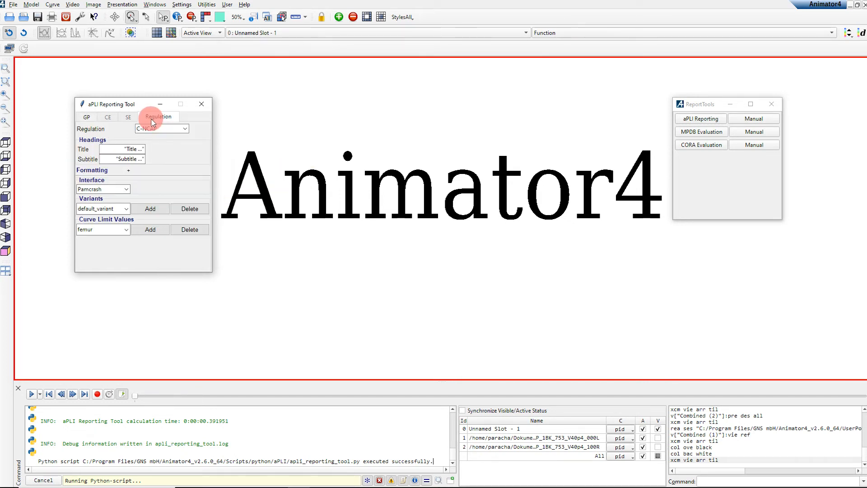
pyautogui.click(185, 130)
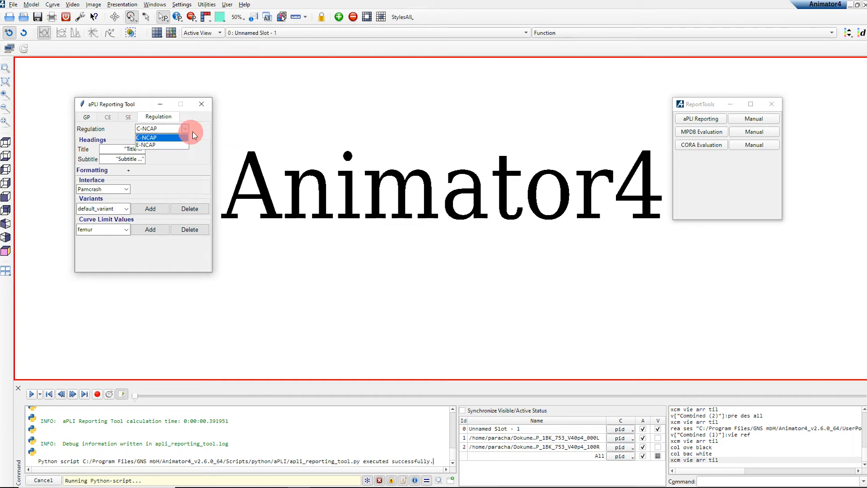
pyautogui.click(192, 131)
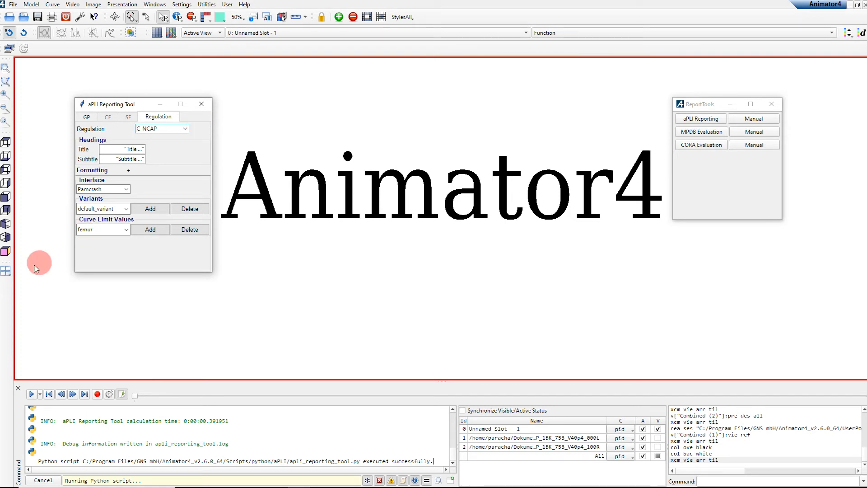
# Examine the C-NCAP report in View 3 at full size and return to the tiled views.
pyautogui.click(8, 270)
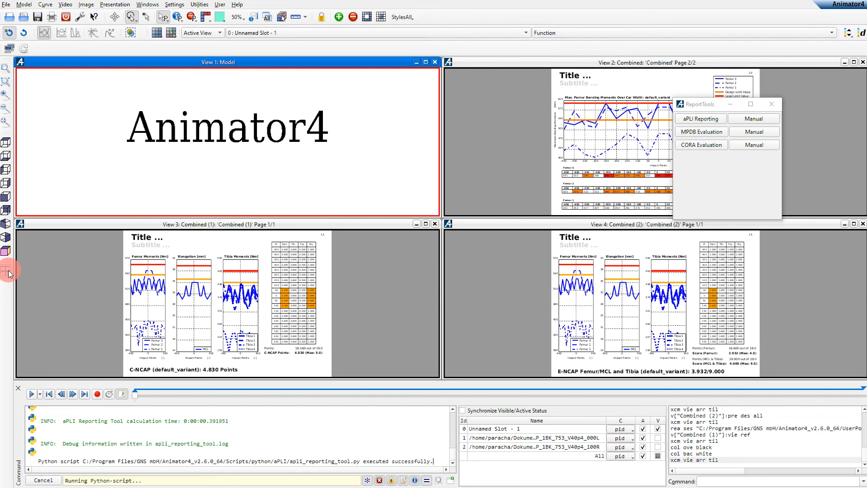
pyautogui.click(348, 251)
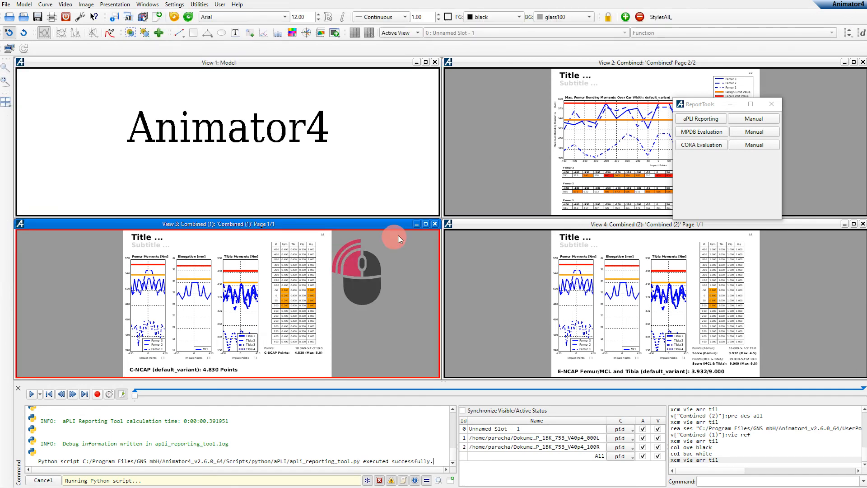
pyautogui.click(426, 224)
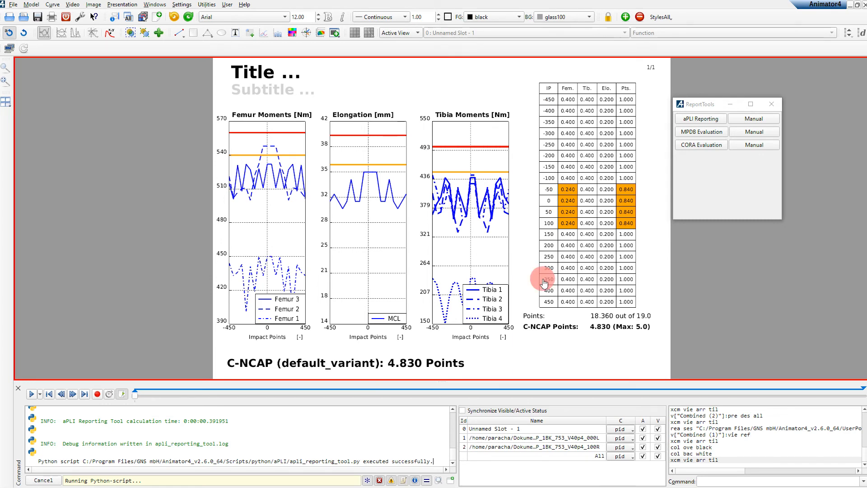
pyautogui.click(6, 102)
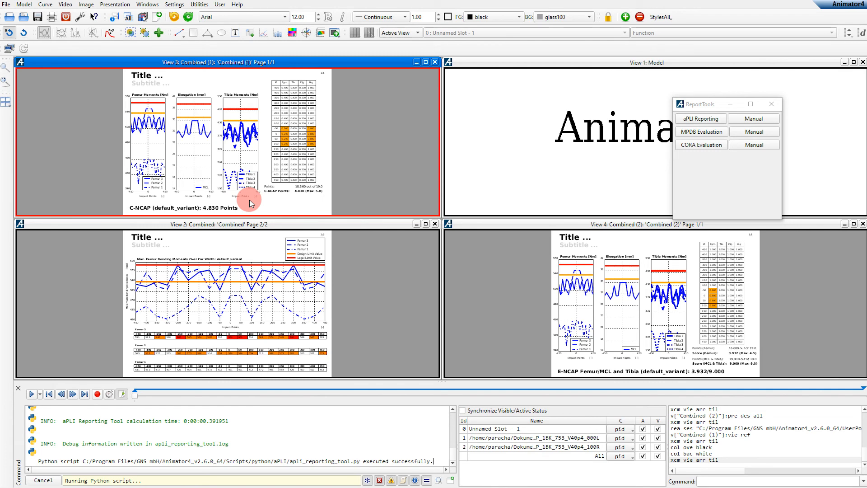
# Examine the E-NCAP report in View 4 at full size and return to the full-size model view.
pyautogui.click(641, 272)
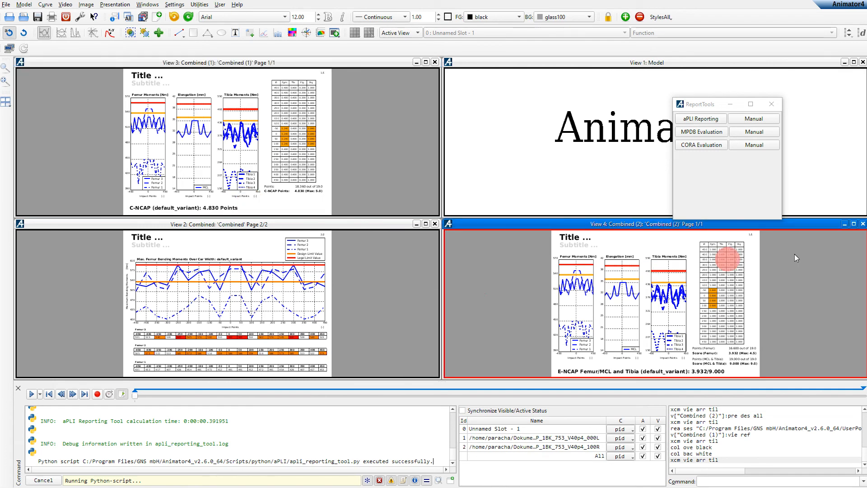
pyautogui.click(854, 224)
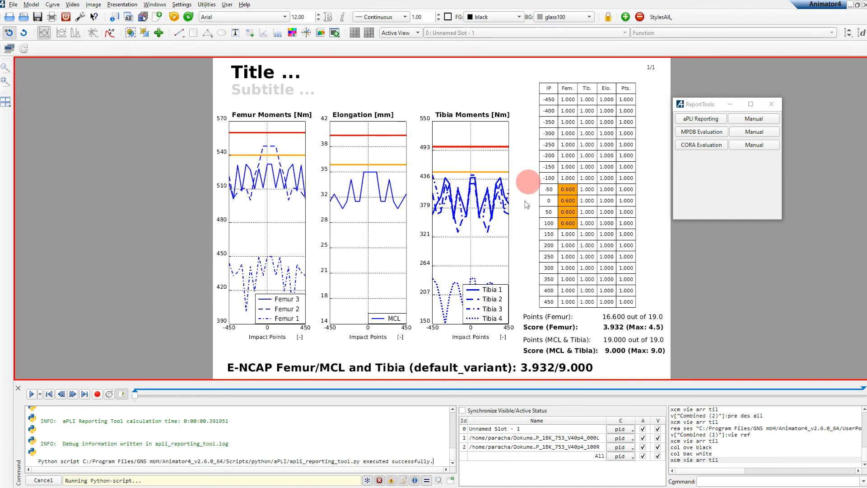
pyautogui.click(6, 104)
pyautogui.click(382, 296)
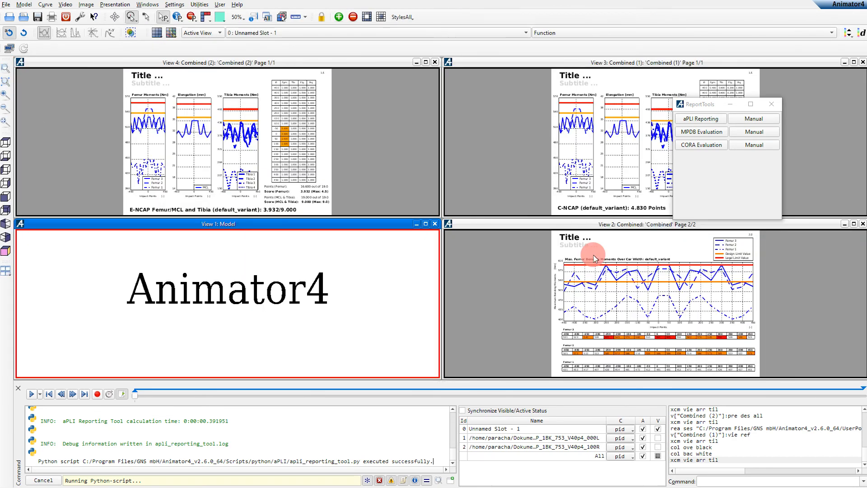
pyautogui.click(426, 225)
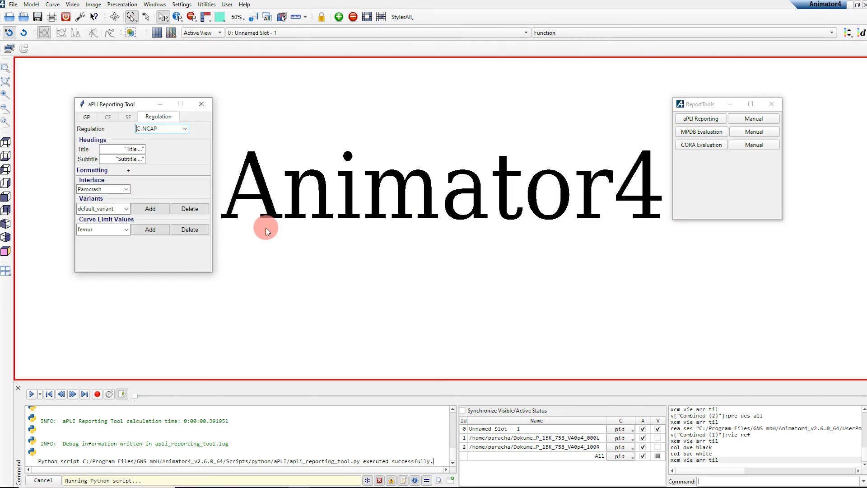
# Return to the general parameters, disable Evaluate Regulation and expand the Miscellaneous settings.
pyautogui.click(87, 118)
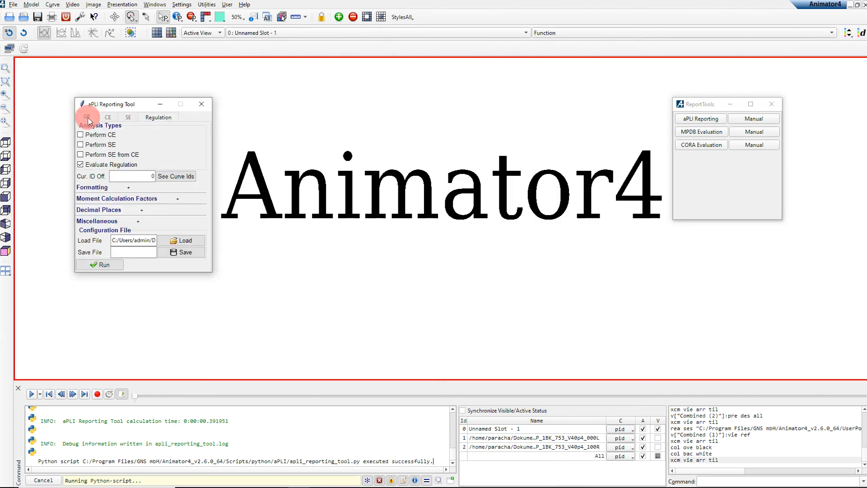
pyautogui.click(81, 166)
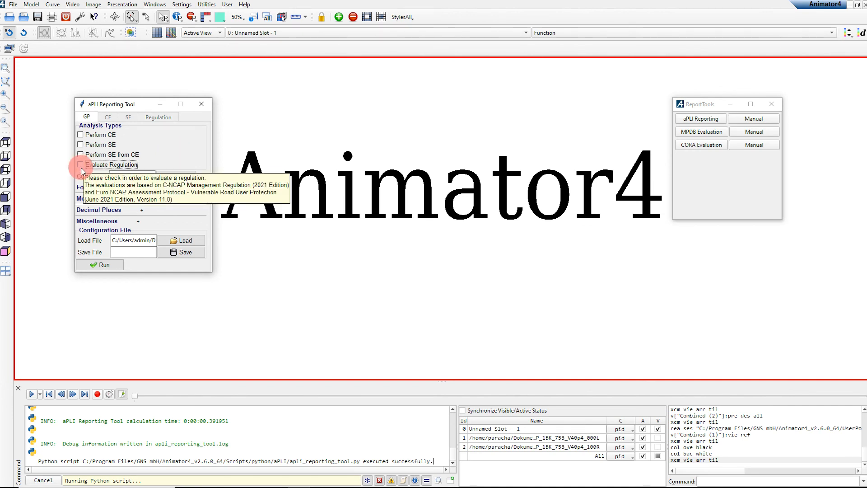
pyautogui.click(137, 222)
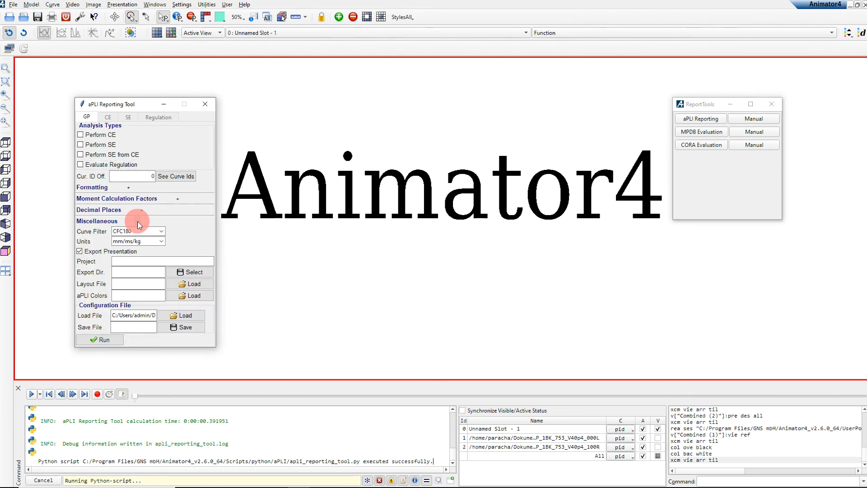